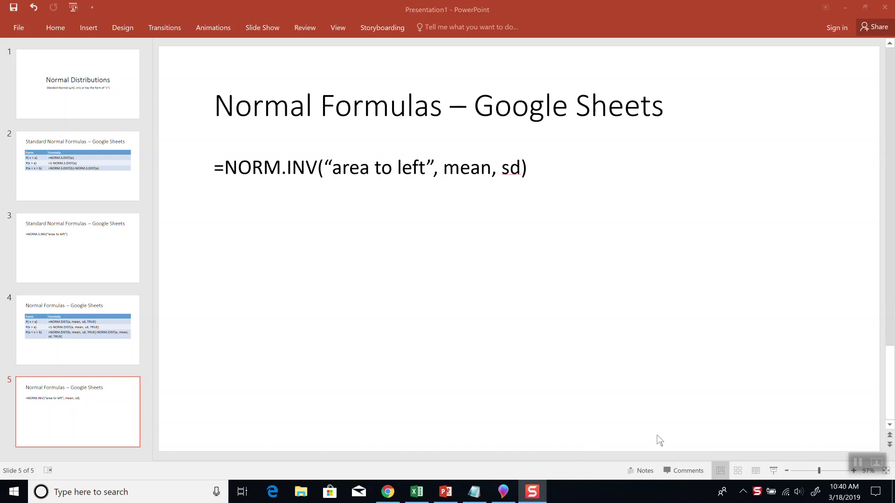
Step: In Paint 3D, draw a bell curve at the top left labelled 'Top 10%'
left_click(503, 492)
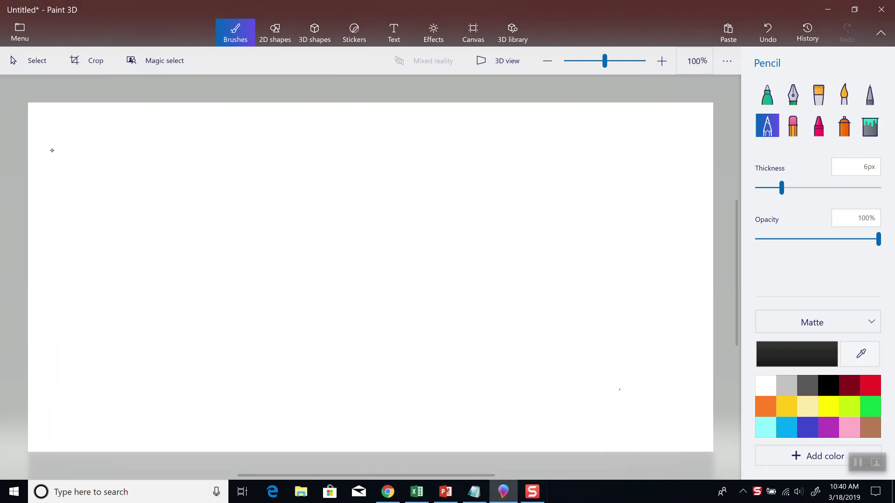
mouse_move(55, 165)
left_mouse_down()
mouse_move(98, 133)
mouse_move(158, 138)
mouse_move(192, 170)
left_mouse_up()
mouse_move(166, 120)
left_mouse_down()
mouse_move(165, 129)
mouse_move(176, 122)
left_mouse_up()
mouse_move(181, 129)
left_mouse_down()
mouse_move(186, 122)
mouse_move(201, 133)
mouse_move(208, 122)
left_mouse_up()
mouse_move(217, 122)
left_mouse_down()
mouse_move(221, 132)
mouse_move(230, 124)
left_mouse_up()
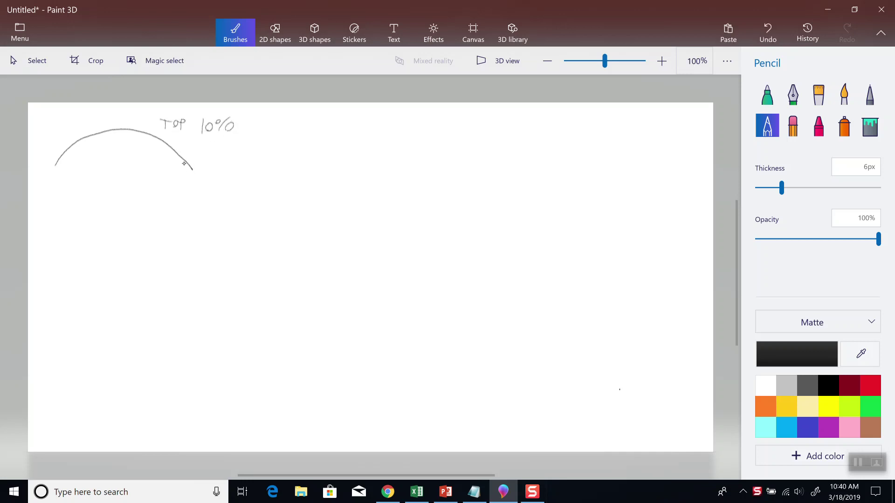
Step: Split the curve with a divider, label the areas .90 and .10, and add an arrow with a question mark
mouse_move(157, 137)
left_mouse_down()
mouse_move(156, 174)
mouse_move(176, 161)
left_mouse_up()
left_click(163, 167)
left_click(102, 164)
mouse_move(114, 155)
left_mouse_down()
mouse_move(110, 170)
mouse_move(121, 155)
left_mouse_up()
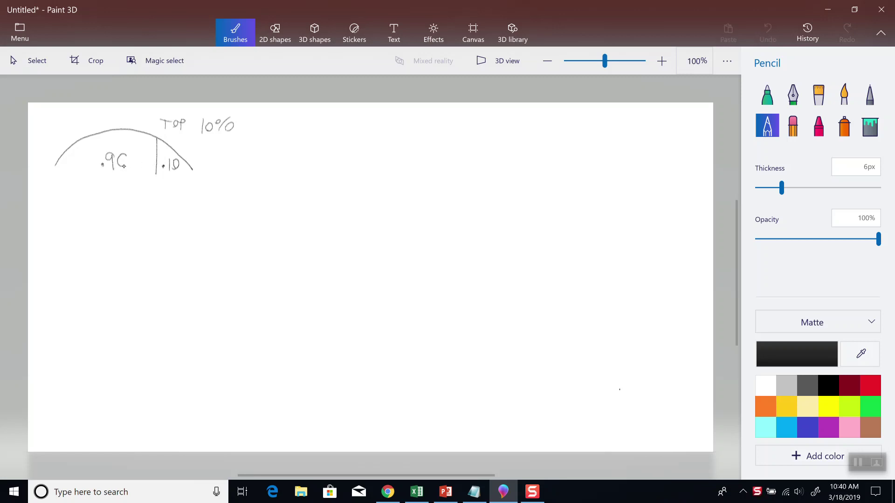
left_click_drag(160, 179, 155, 201)
left_click(158, 207)
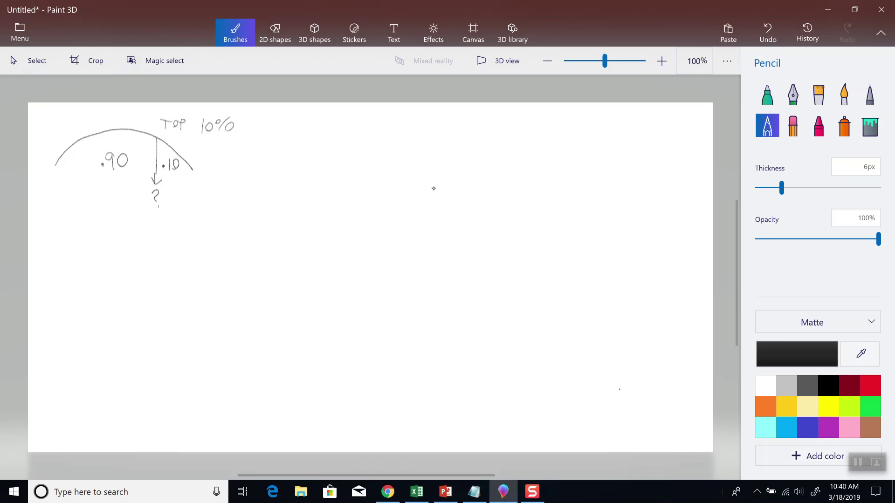
Step: With a 7px pencil, write ATL = .90 below the curve, darken the divider, and start the 'Bottom 20%' heading
left_click_drag(782, 187, 806, 188)
left_click_drag(63, 237, 84, 223)
mouse_move(80, 223)
left_mouse_down()
mouse_move(81, 237)
mouse_move(116, 227)
left_mouse_up()
mouse_move(107, 232)
left_mouse_down()
mouse_move(137, 228)
mouse_move(136, 238)
mouse_move(151, 225)
left_mouse_up()
left_click(128, 236)
left_click_drag(155, 179, 155, 141)
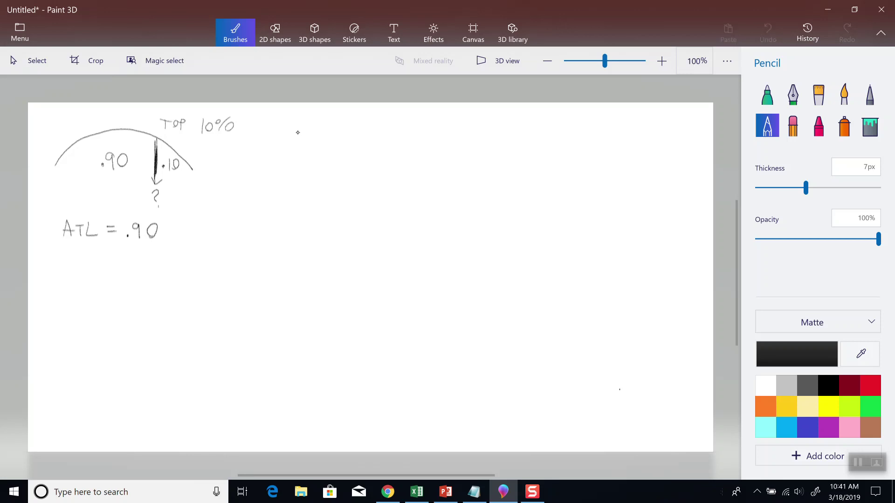
mouse_move(296, 133)
left_mouse_down()
mouse_move(301, 121)
mouse_move(303, 131)
mouse_move(337, 119)
mouse_move(379, 131)
mouse_move(381, 120)
mouse_move(404, 123)
left_mouse_up()
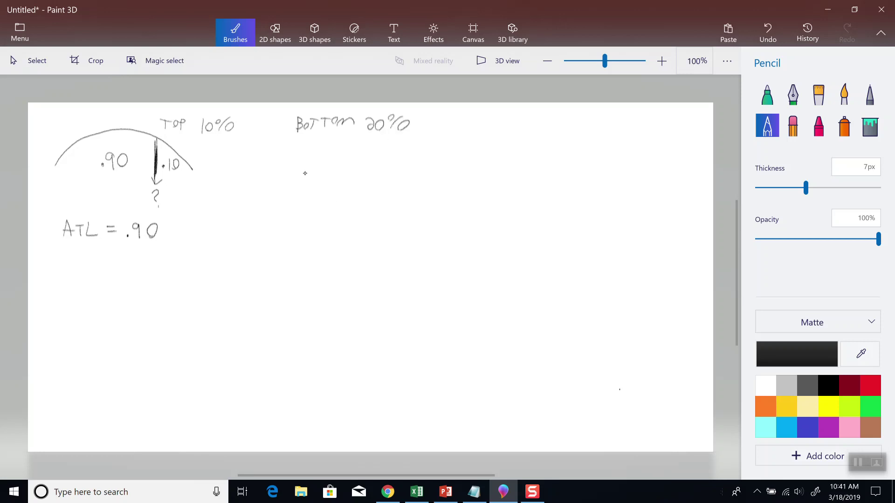
Step: Draw a second bell curve with a left divider, labelled .20 and .80, plus a question mark below
mouse_move(263, 174)
left_mouse_down()
mouse_move(274, 153)
mouse_move(369, 143)
mouse_move(402, 176)
left_mouse_up()
mouse_move(304, 149)
left_mouse_down()
mouse_move(302, 180)
mouse_move(286, 175)
mouse_move(291, 166)
left_mouse_up()
left_click(273, 174)
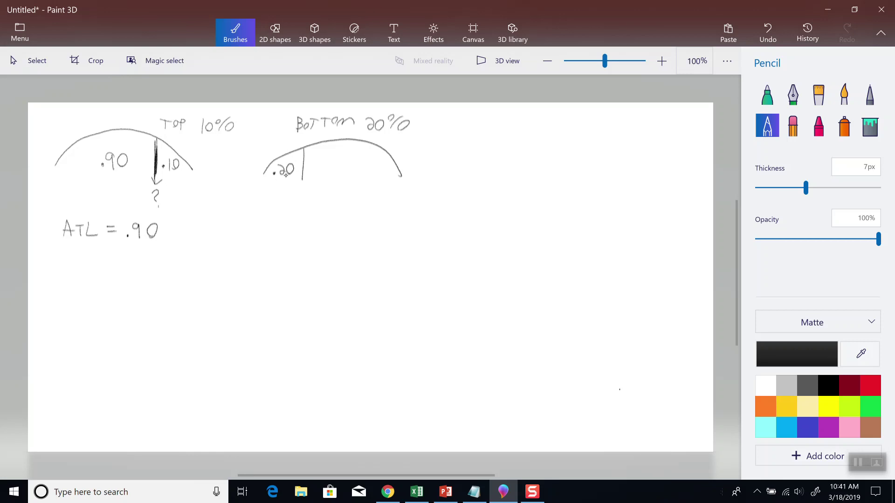
left_click(325, 174)
left_click_drag(336, 160, 352, 161)
left_click_drag(297, 189, 300, 196)
left_click(302, 202)
Step: Write ATL = .20 under the second curve, darken its divider, and begin the MIDDLE heading
mouse_move(261, 235)
left_mouse_down()
mouse_move(283, 220)
mouse_move(278, 234)
mouse_move(295, 233)
left_mouse_up()
left_click_drag(305, 224, 317, 228)
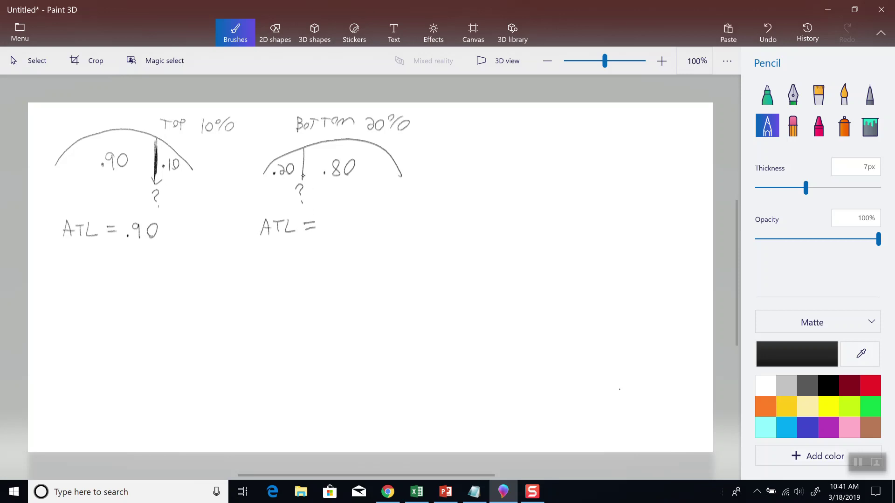
mouse_move(303, 176)
left_mouse_down()
mouse_move(304, 156)
mouse_move(303, 168)
left_mouse_up()
mouse_move(328, 231)
left_mouse_down()
mouse_move(349, 233)
mouse_move(353, 220)
left_mouse_up()
left_click_drag(471, 134, 492, 134)
Step: Finish the 'MIDDLE 95%' heading and draw a third bell curve with two dividers
left_click(504, 122)
mouse_move(502, 126)
left_mouse_down()
mouse_move(503, 135)
mouse_move(524, 134)
mouse_move(545, 123)
mouse_move(549, 135)
left_mouse_up()
mouse_move(563, 120)
left_mouse_down()
mouse_move(568, 134)
mouse_move(559, 136)
left_mouse_up()
mouse_move(473, 186)
left_mouse_down()
mouse_move(595, 158)
mouse_move(628, 191)
left_mouse_up()
mouse_move(534, 161)
left_mouse_down()
mouse_move(530, 196)
mouse_move(559, 189)
left_mouse_up()
left_click_drag(580, 158, 574, 200)
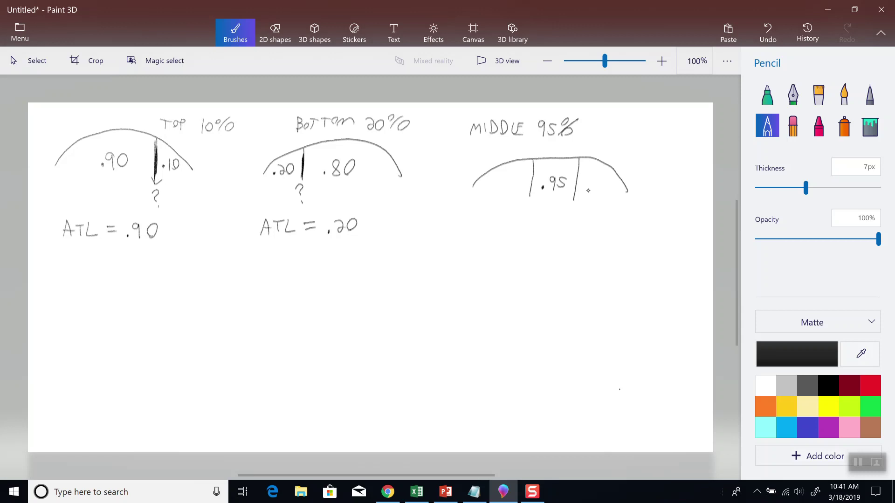
left_click_drag(627, 190, 630, 195)
Step: Label both tails .025 and draw an arrow down-left from the left divider
left_click_drag(491, 187, 510, 186)
left_click_drag(585, 189, 609, 191)
mouse_move(530, 202)
left_mouse_down()
mouse_move(496, 217)
mouse_move(485, 235)
left_mouse_up()
left_click_drag(486, 235, 497, 230)
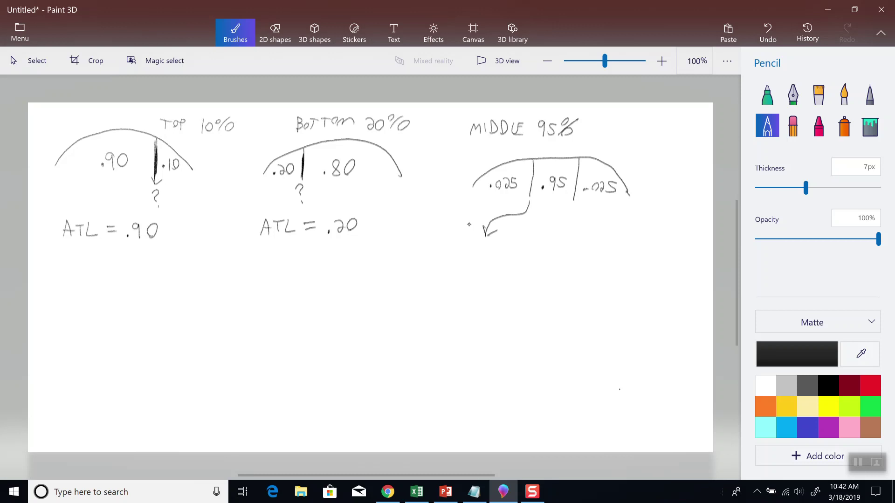
Step: Write ATL = .025 under the left arrow and darken the left divider
mouse_move(429, 260)
left_mouse_down()
mouse_move(435, 245)
mouse_move(440, 260)
left_mouse_up()
left_click_drag(432, 255, 438, 254)
left_click_drag(445, 259, 452, 249)
mouse_move(454, 246)
left_mouse_down()
mouse_move(462, 257)
mouse_move(473, 250)
left_mouse_up()
left_click_drag(465, 255, 474, 255)
mouse_move(531, 190)
left_mouse_down()
mouse_move(532, 168)
mouse_move(531, 185)
left_mouse_up()
left_click(483, 261)
mouse_move(490, 251)
left_mouse_down()
mouse_move(504, 260)
mouse_move(515, 254)
left_mouse_up()
Step: Draw a down-right arrow to a second ATL =, darken the right divider, and circle .025 and .95
left_click_drag(573, 201, 594, 236)
left_click_drag(558, 264, 604, 254)
left_click(595, 256)
left_click_drag(593, 262, 604, 260)
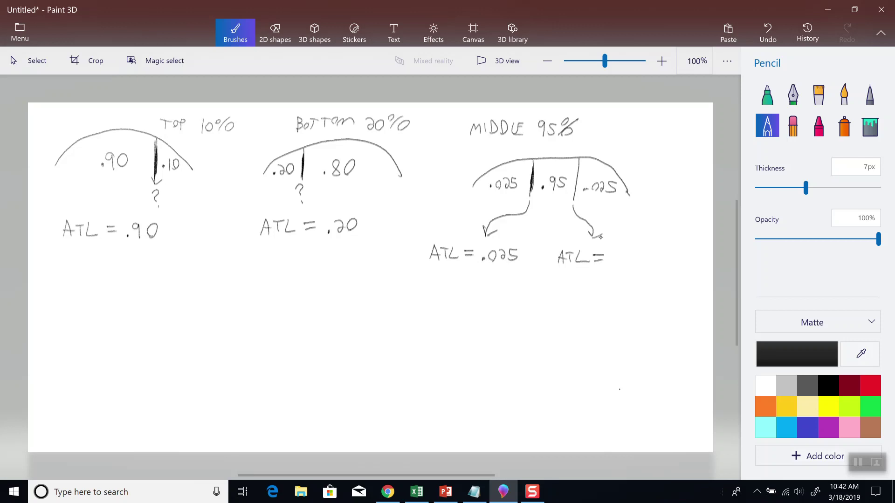
left_click_drag(576, 196, 579, 159)
mouse_move(565, 194)
left_mouse_down()
mouse_move(535, 197)
mouse_move(482, 179)
mouse_move(548, 166)
mouse_move(560, 192)
left_mouse_up()
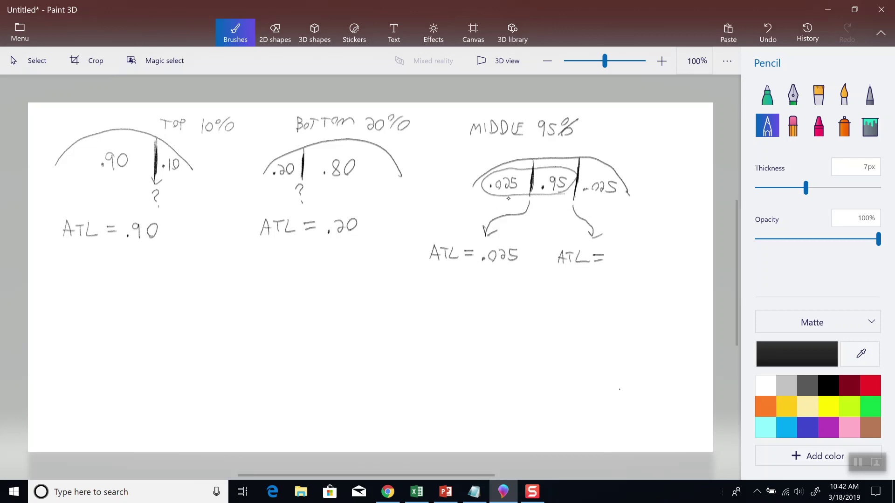
Step: Complete the right tail as ATL = .975 and note μ = 23 and σ = 2 underneath
left_click_drag(616, 262, 649, 262)
mouse_move(246, 287)
left_mouse_down()
mouse_move(245, 311)
mouse_move(245, 291)
mouse_move(257, 299)
mouse_move(281, 287)
mouse_move(290, 302)
mouse_move(297, 294)
mouse_move(293, 302)
left_mouse_up()
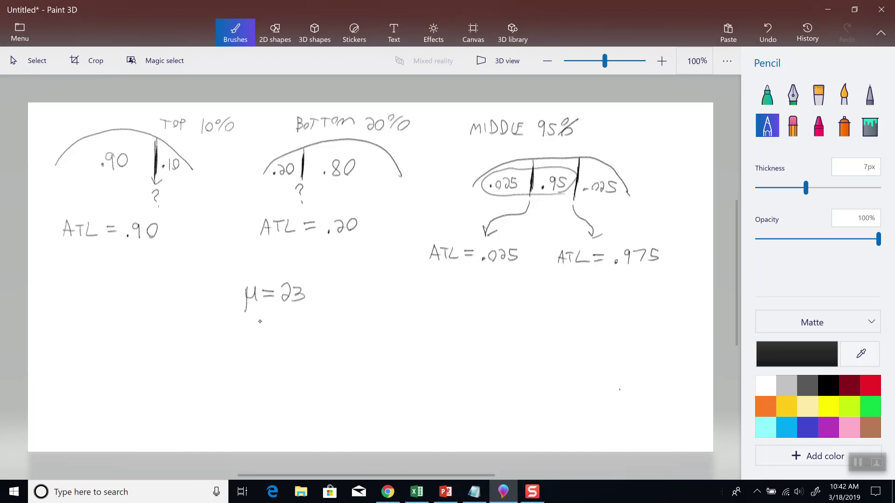
mouse_move(257, 325)
left_mouse_down()
mouse_move(266, 318)
mouse_move(302, 338)
left_mouse_up()
Step: Review PowerPoint's NORM.INV syntax slide, then switch to the empty Google Sheets spreadsheet
key("alt+Tab")
key("Tab")
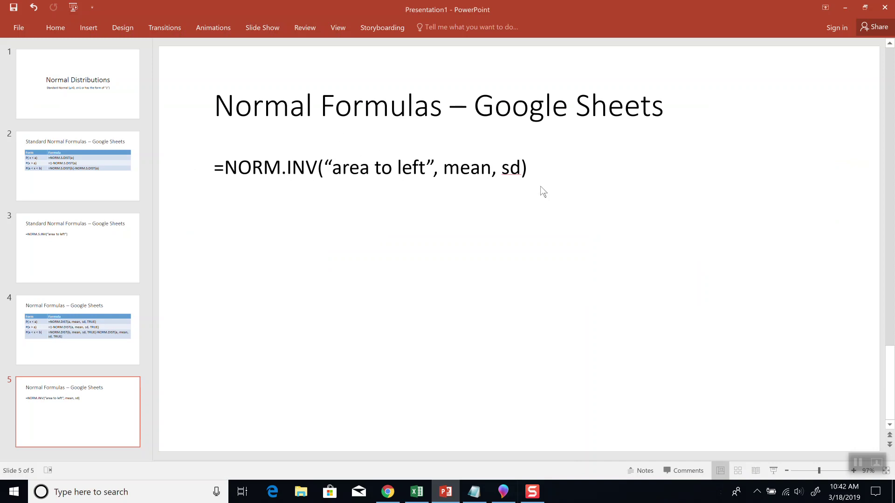
key("alt+Tab")
key("alt+Tab")
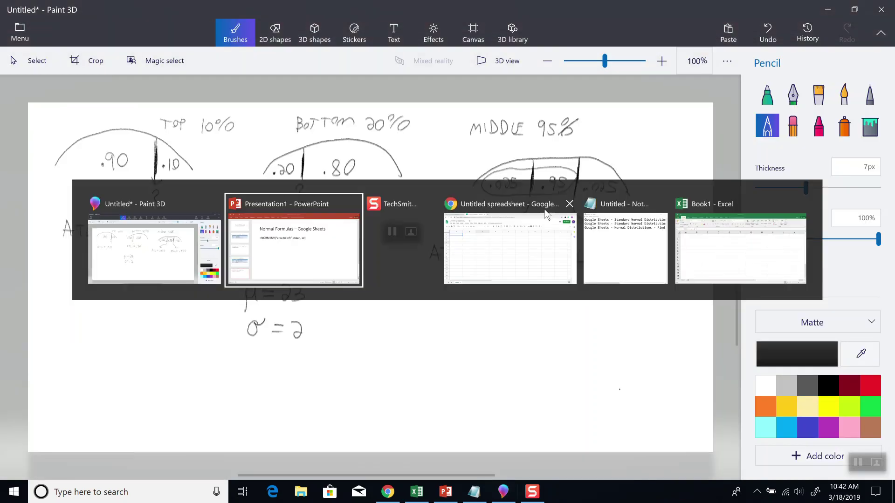
key("alt+Tab")
Step: Enter =norm.inv(0.90,23,2) in A1, giving 25.56310313, checking the sketches for the values
left_click(519, 269)
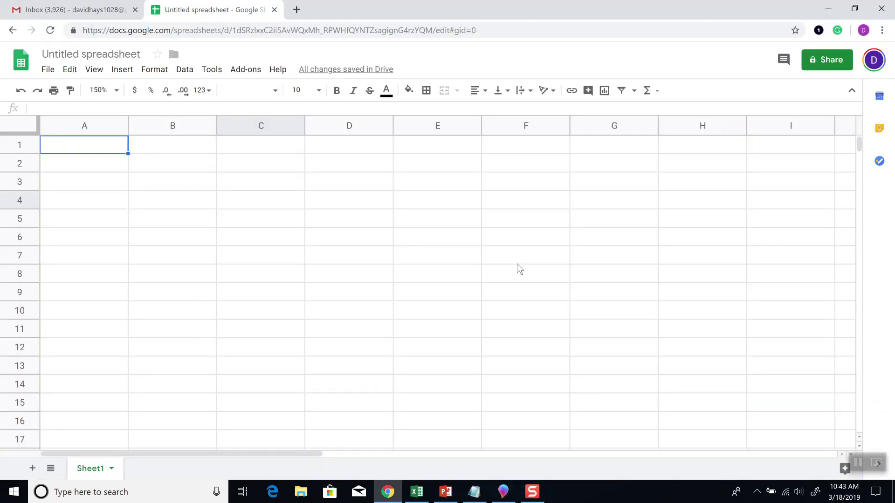
type("=norm.")
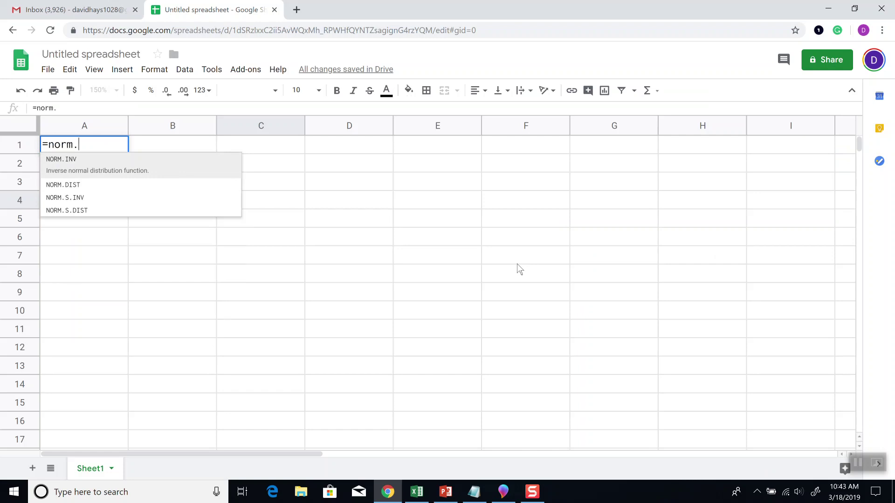
type("inv(")
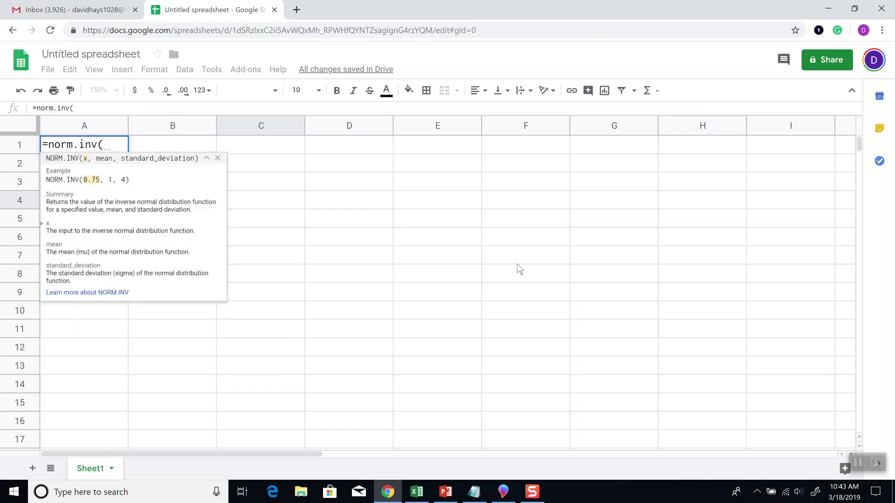
key("alt+Tab")
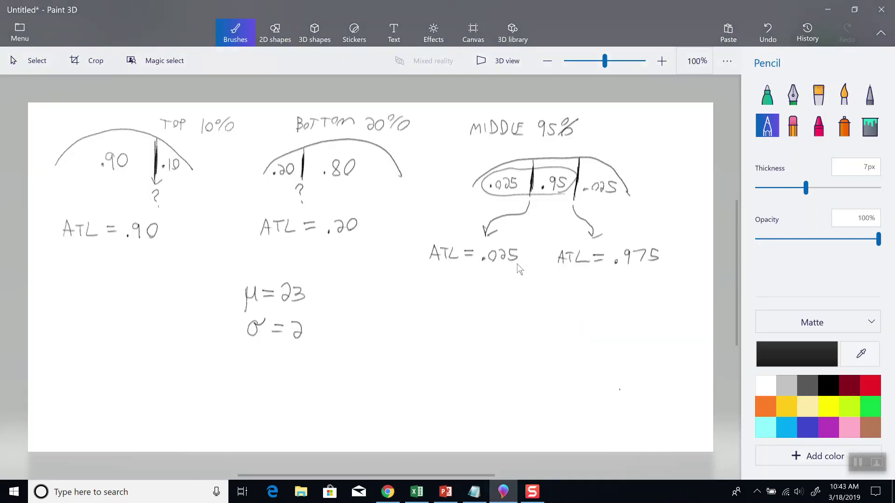
key("alt+Tab")
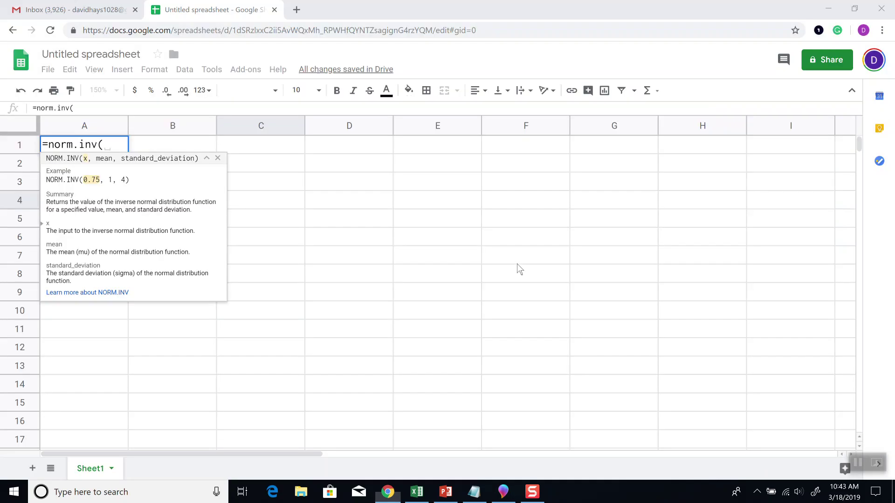
type("0.90,")
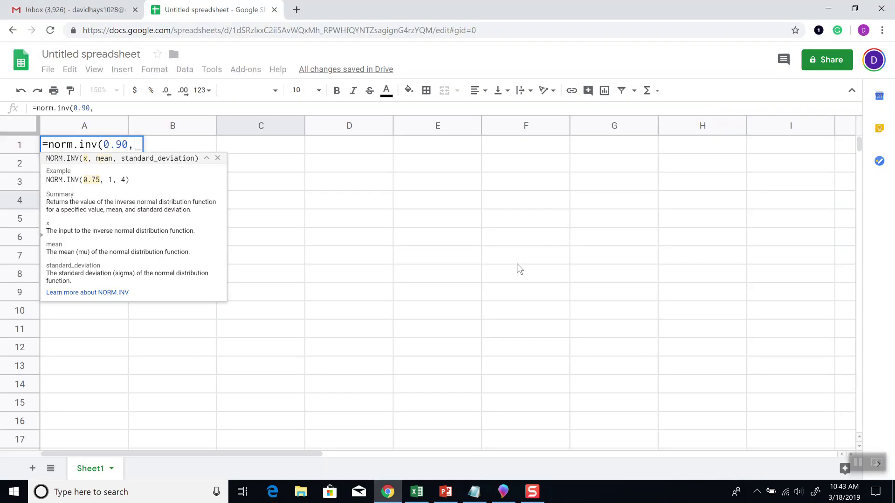
key("alt+Tab")
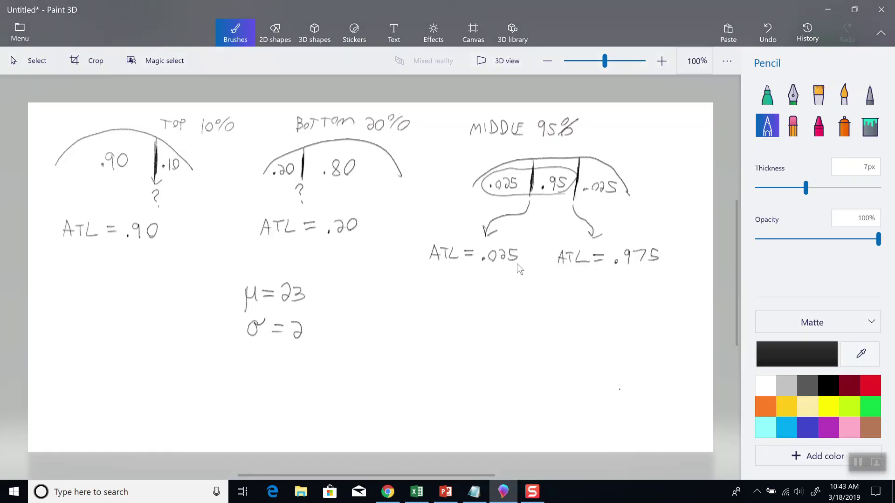
key("alt+Tab")
type("23,2")
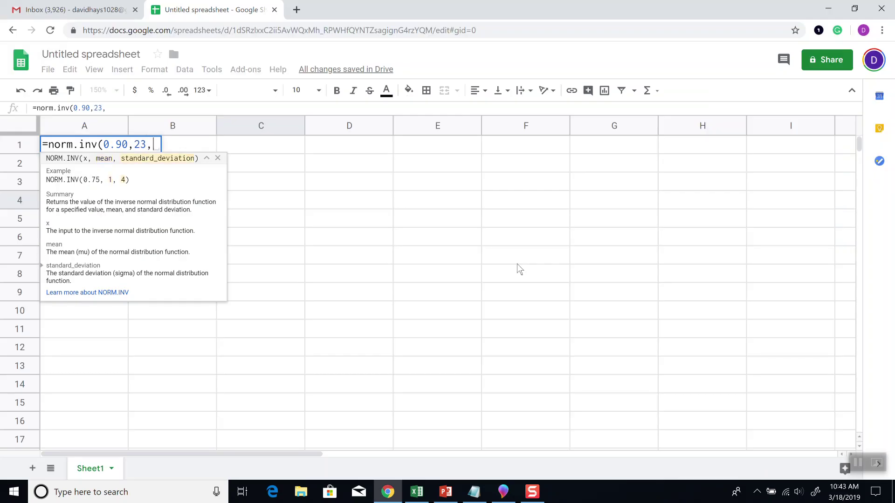
type(")")
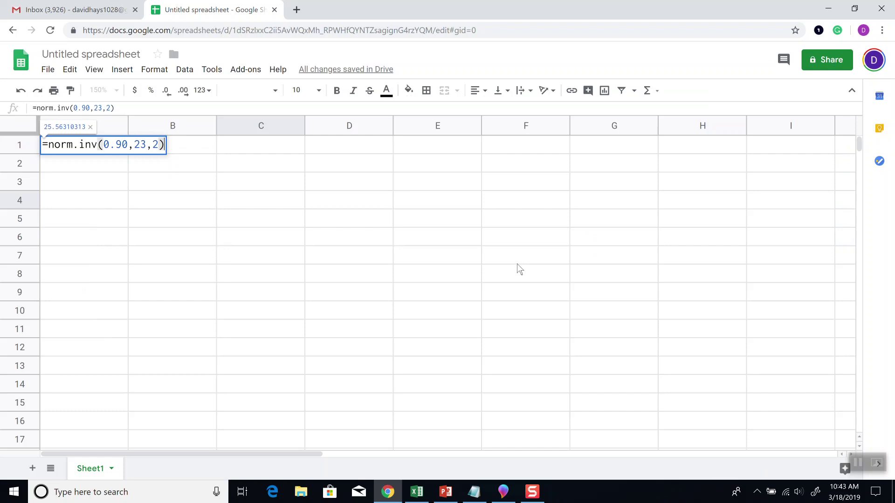
key("Return")
key("Return")
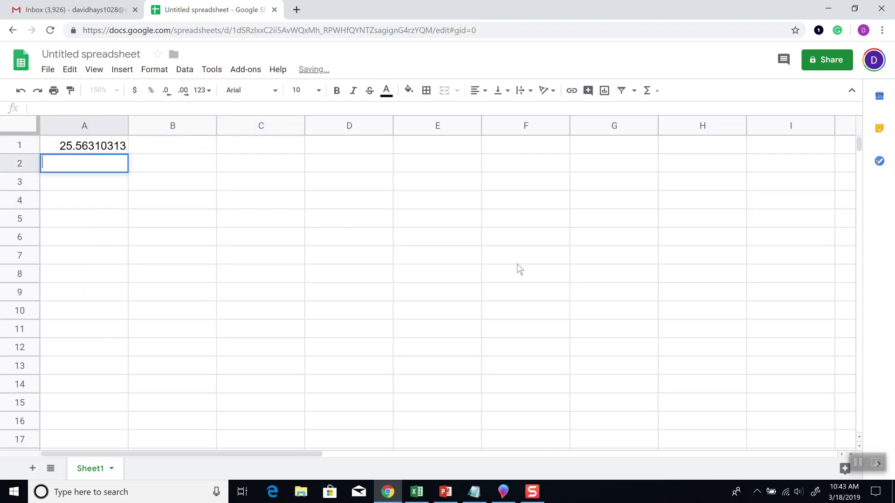
key("Return")
Step: Enter =norm.inv(0.20,23,2) in A3 for 21.31675753, then move to cell C1
type("=")
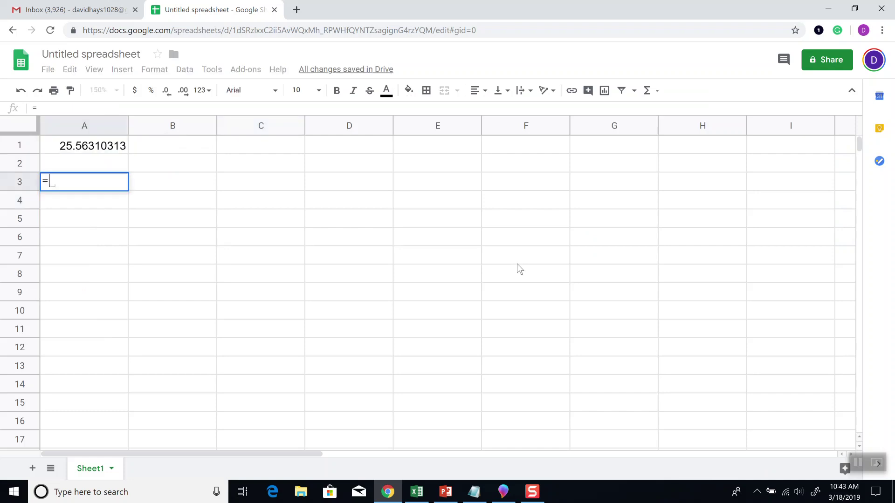
type("norm.inv(")
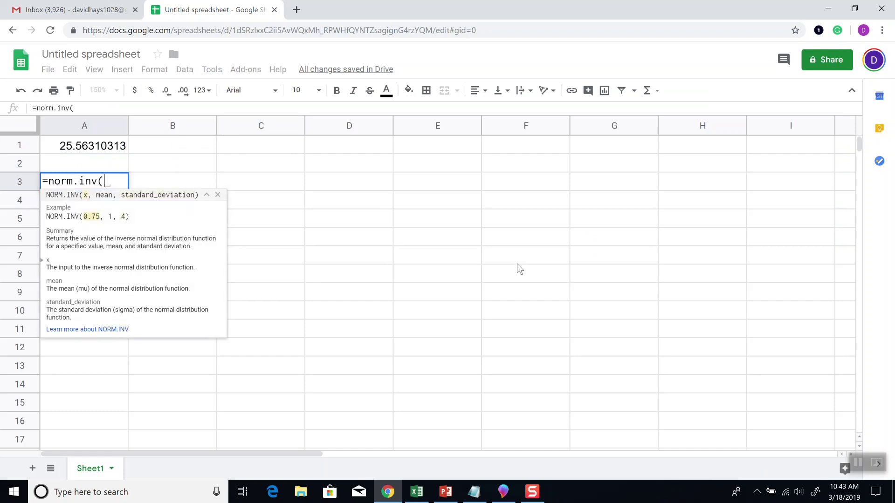
key("alt+Tab")
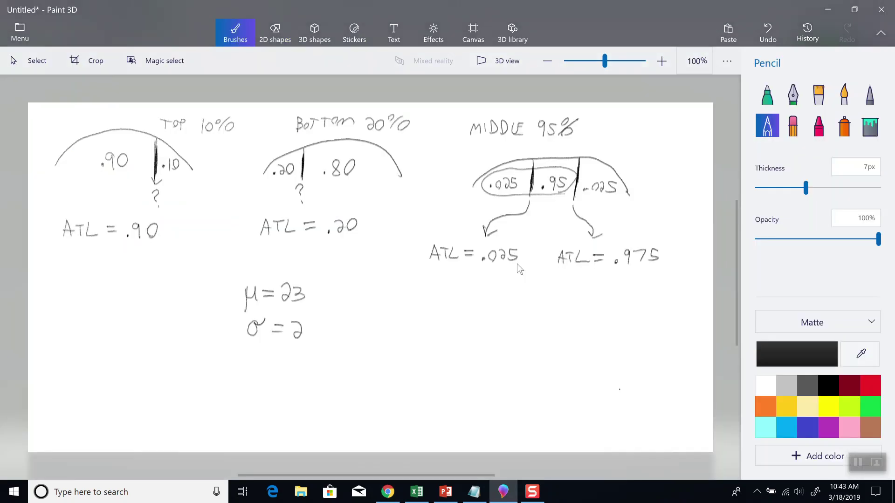
key("alt+Tab")
type("0")
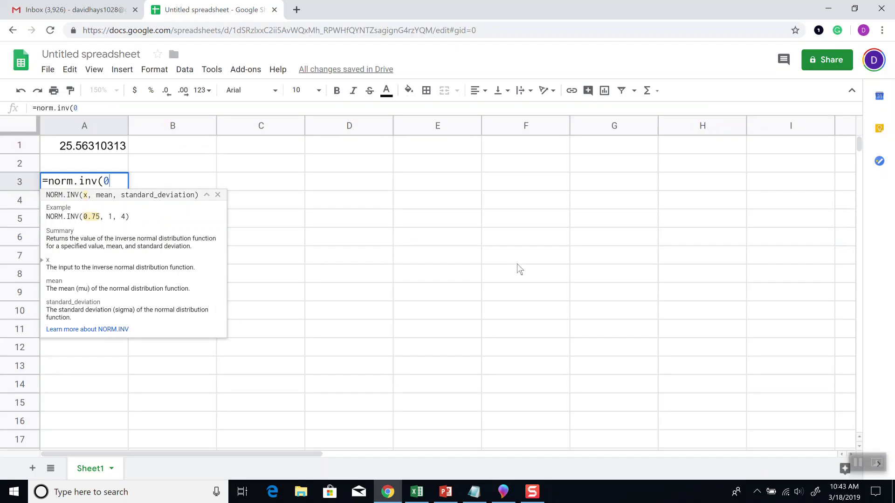
type(".20,")
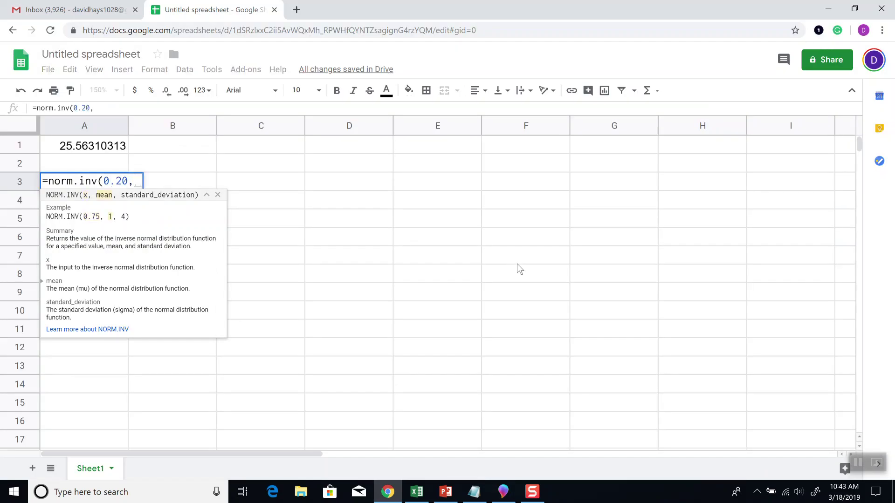
key("alt+Tab")
key("alt+Tab")
type("2")
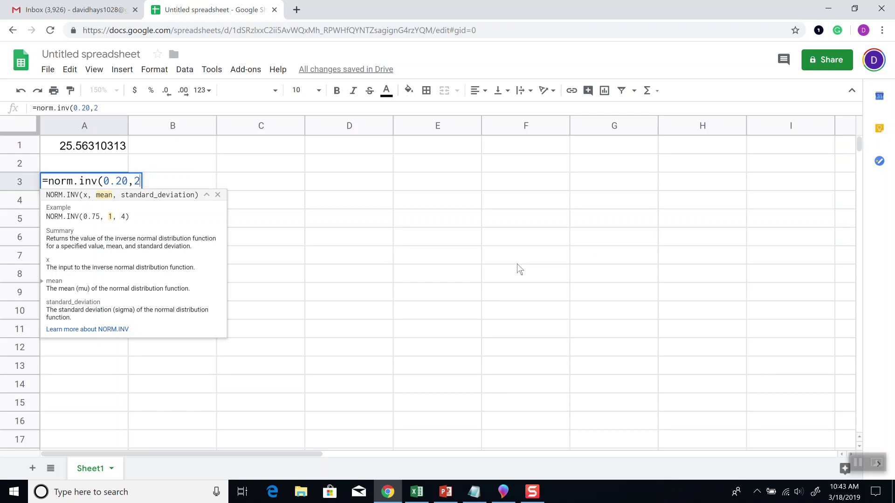
type("3,2)")
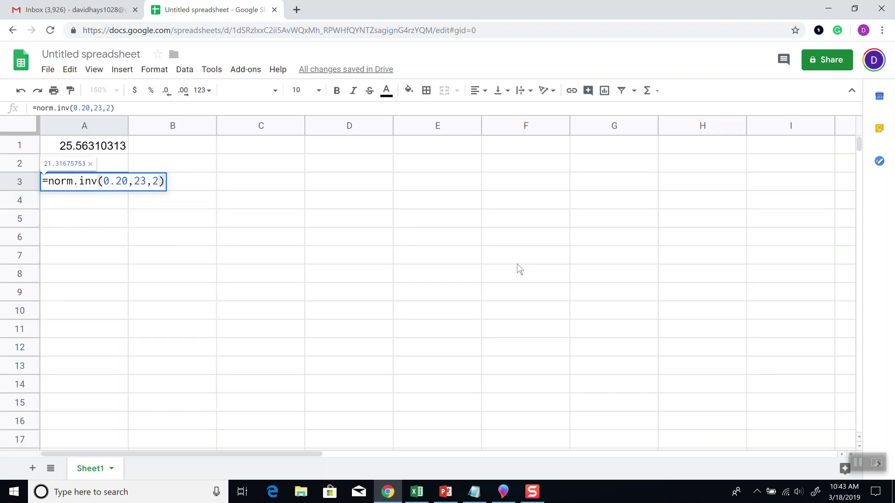
key("Return")
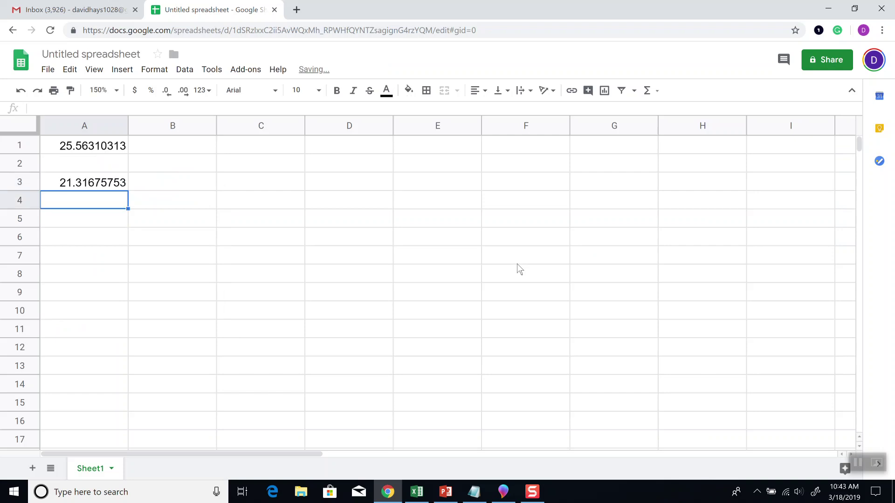
key("Up")
key("Up")
key("Up")
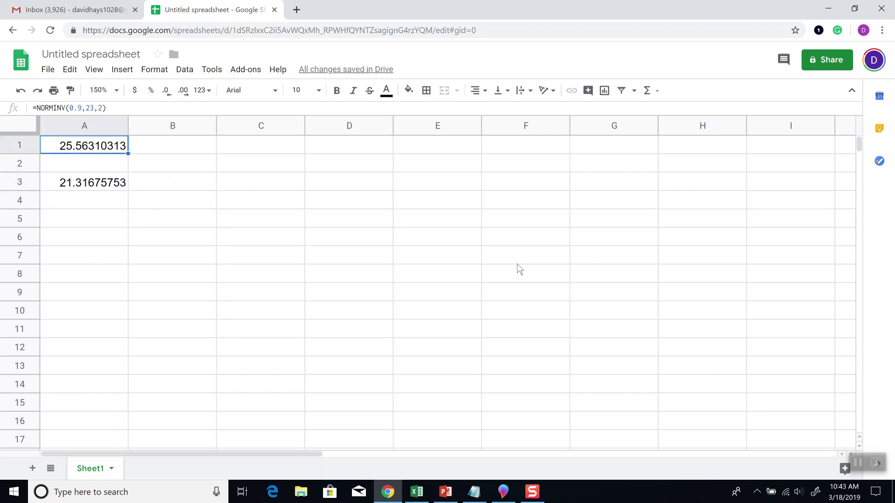
key("Right")
key("Right")
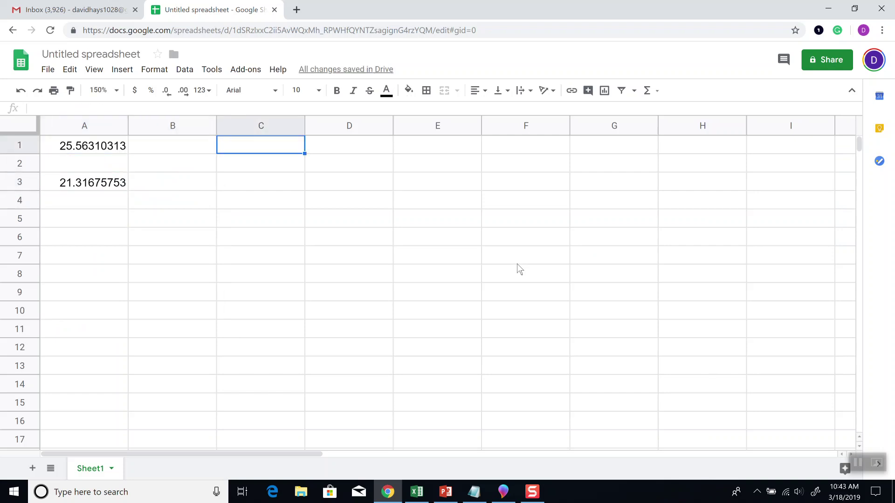
Step: Enter =norm.inv(0.025,23,2) in C1, returning 19.08007203
key("alt+Tab")
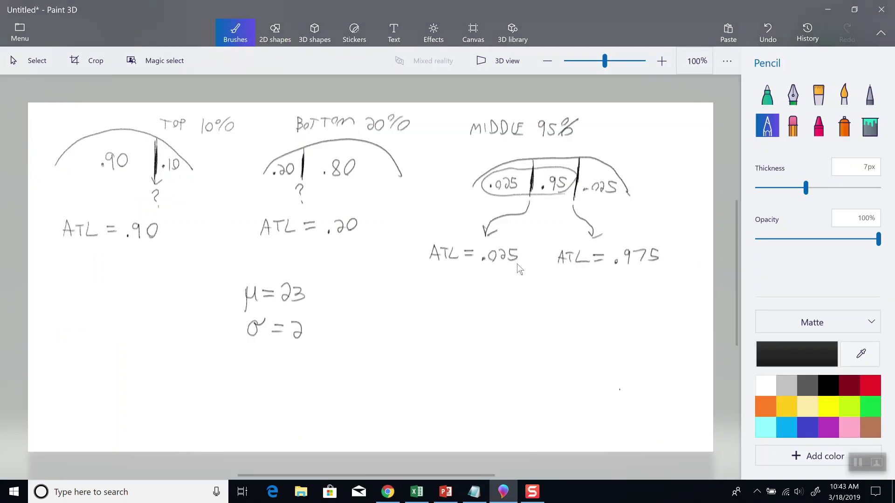
key("alt+Tab")
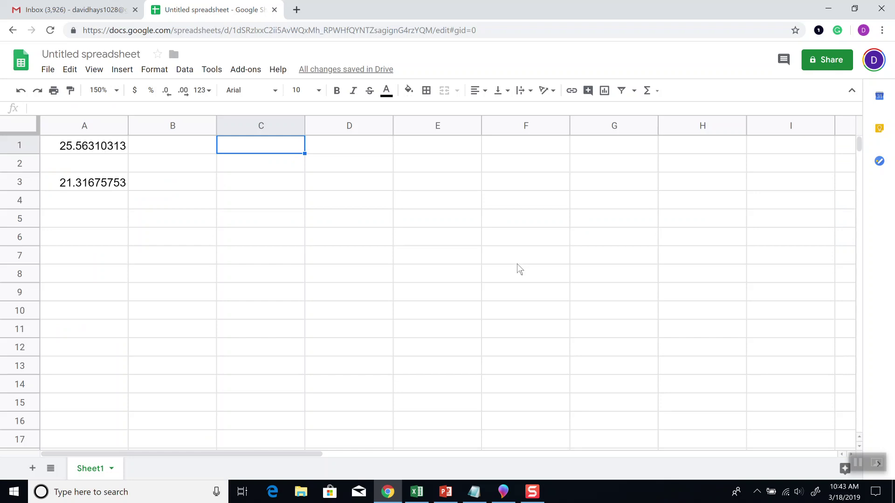
type("=norm.i")
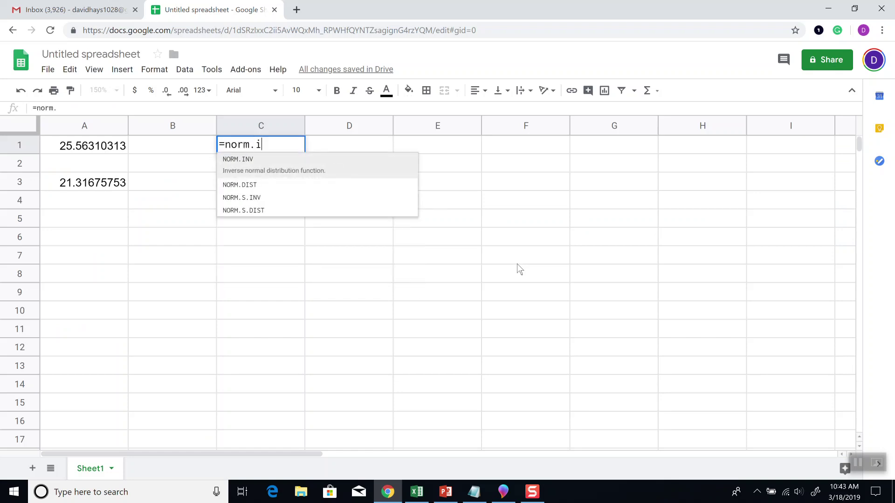
type("nv(0.025,")
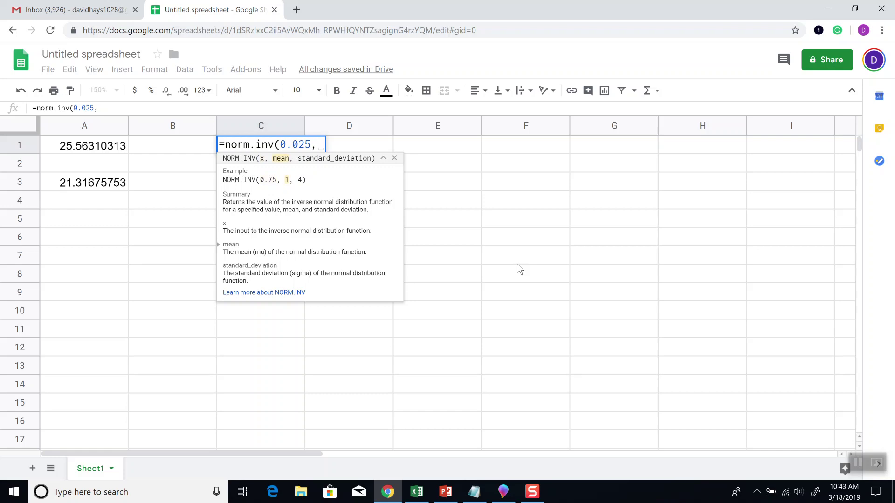
key("alt+Tab")
key("alt+Tab")
type("23,2)")
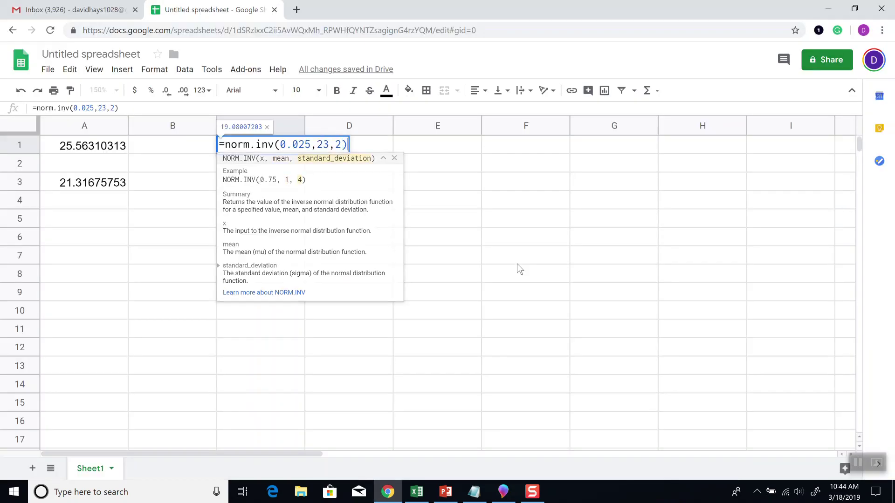
key("Return")
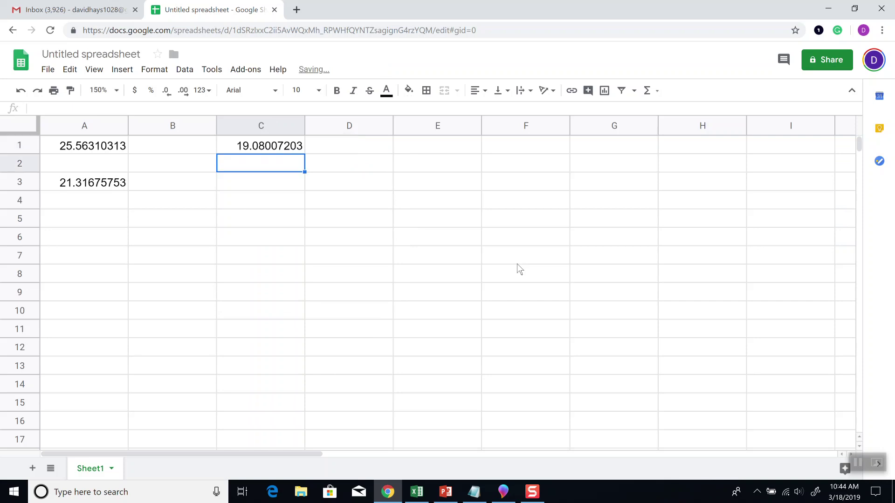
Step: Enter =norm.inv(0.975,23,2) in C2, returning 26.91992797
type("=norm.")
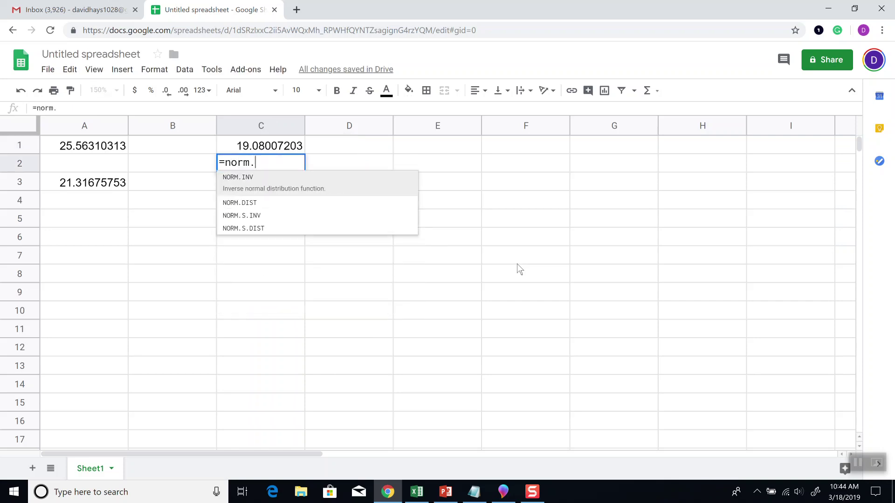
type("inv(")
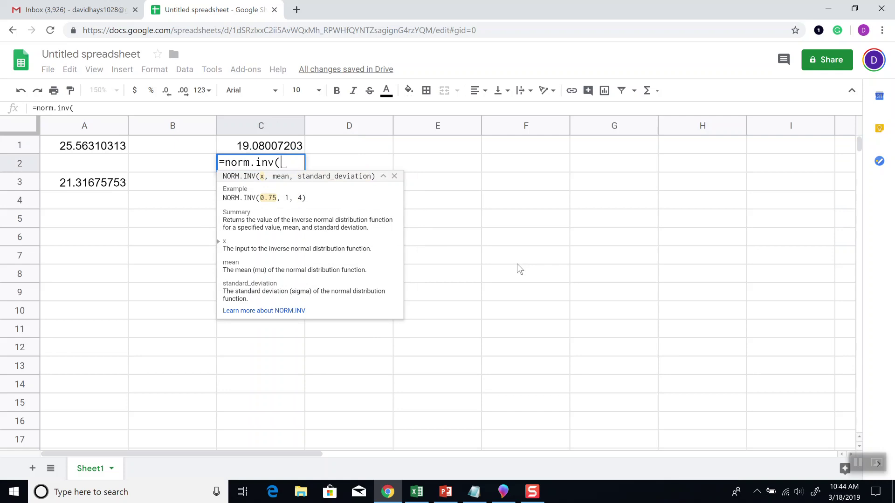
key("alt+Tab")
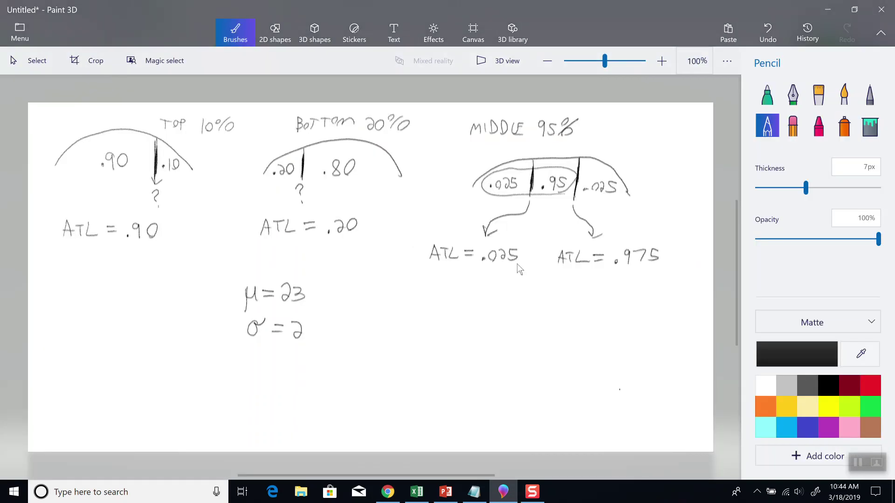
key("alt+Tab")
type("0.97")
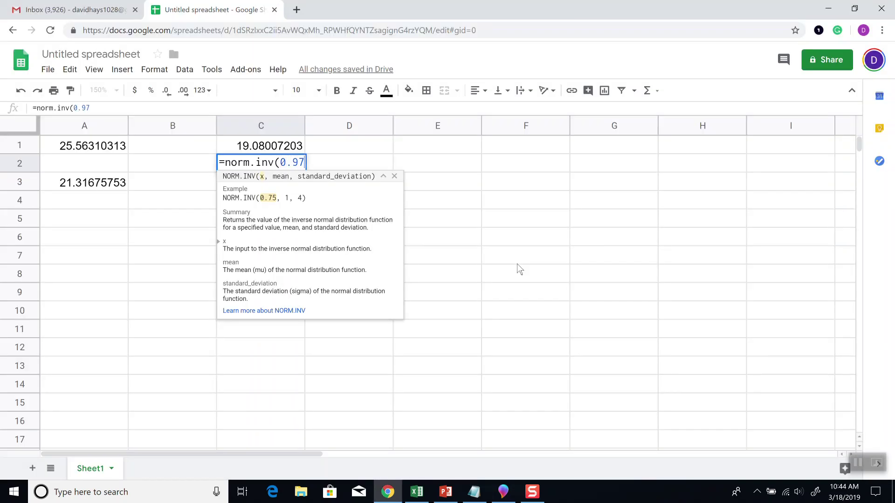
type("5,")
key("alt+Tab")
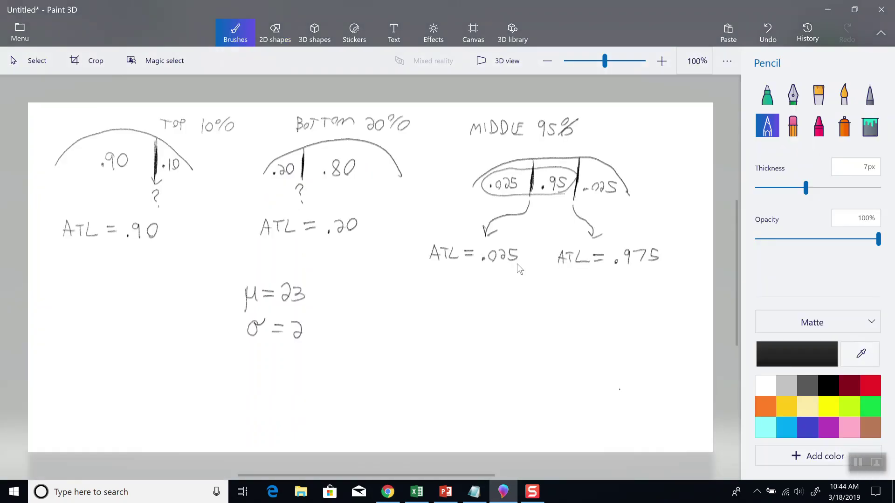
key("alt+Tab")
type("23,")
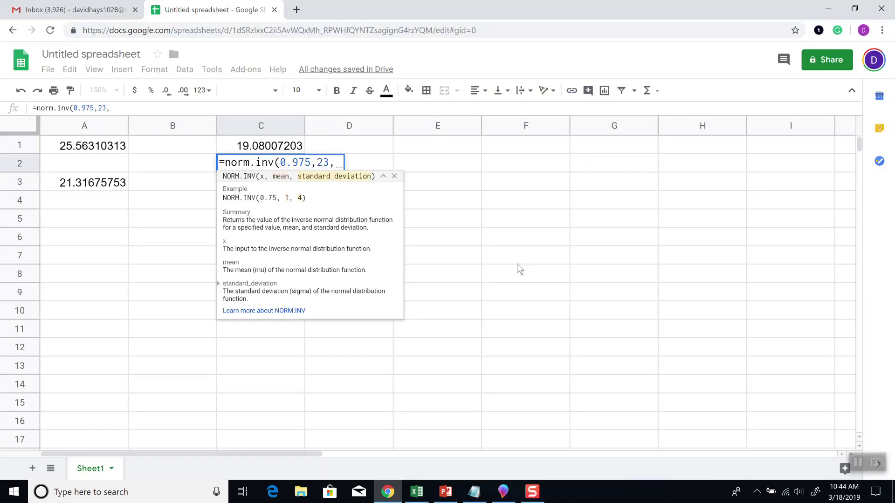
type("2)")
key("Return")
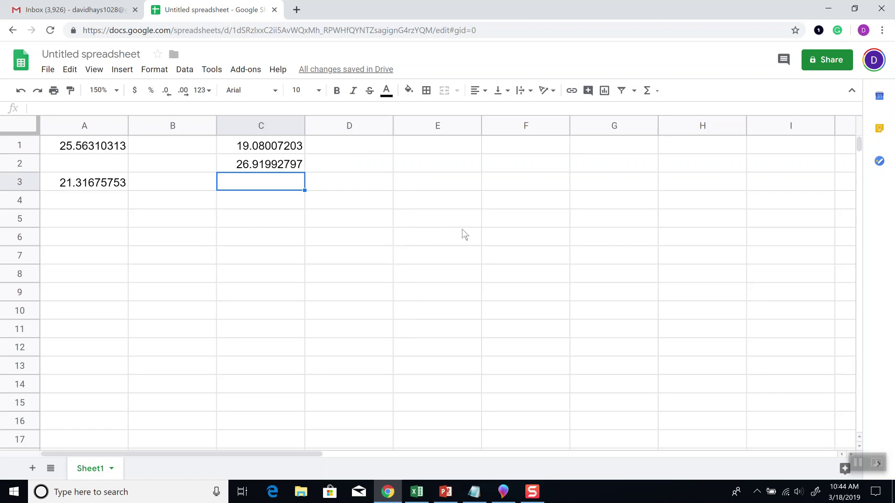
key("alt+Tab")
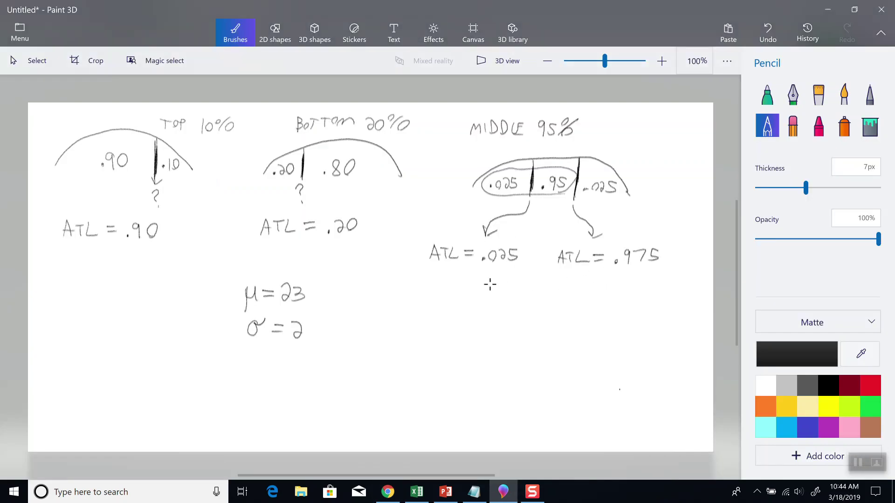
key("alt+Tab")
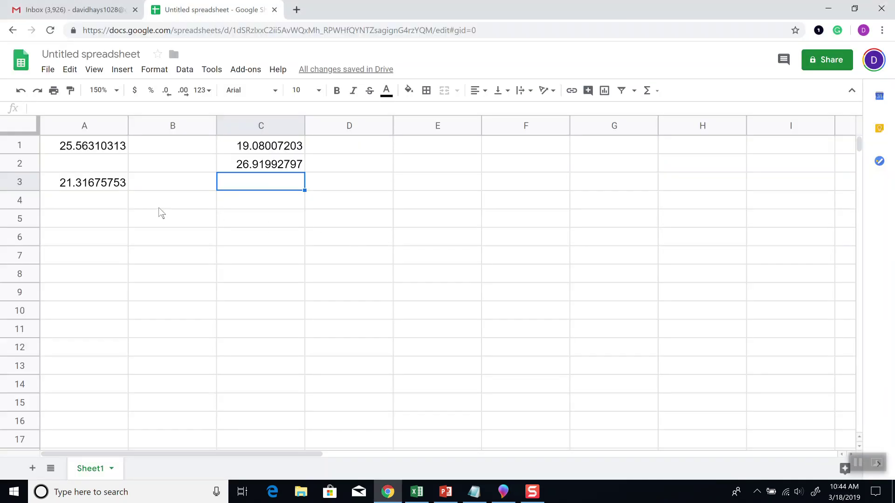